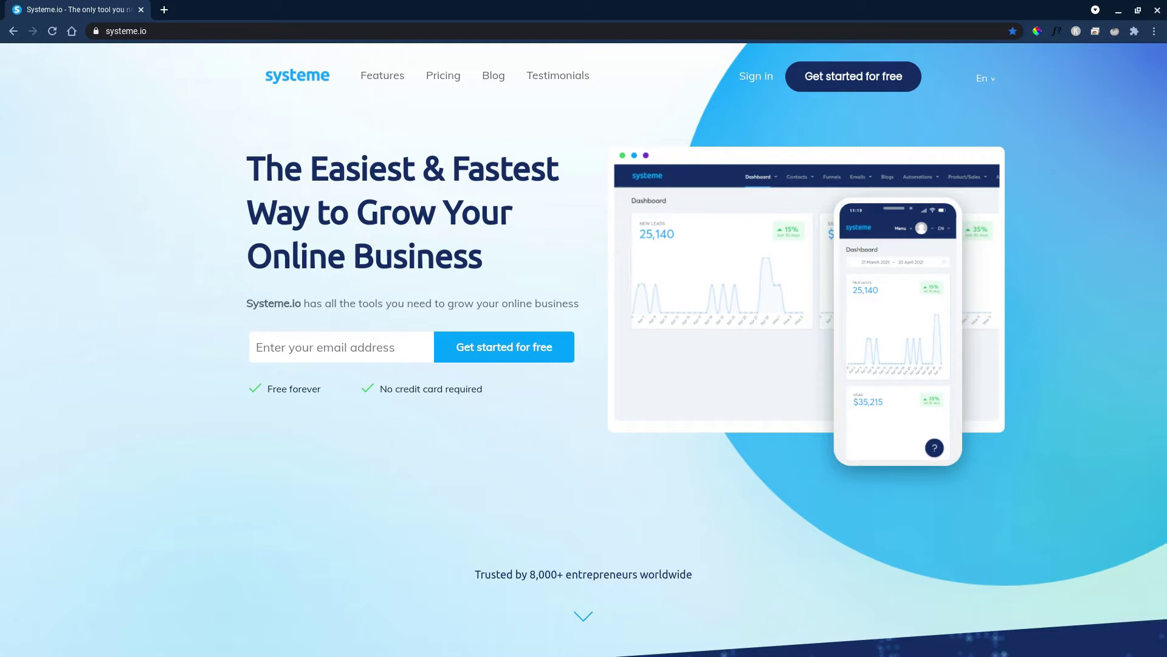
Sign in and go to the Courses page under Product/Sales.
click(752, 80)
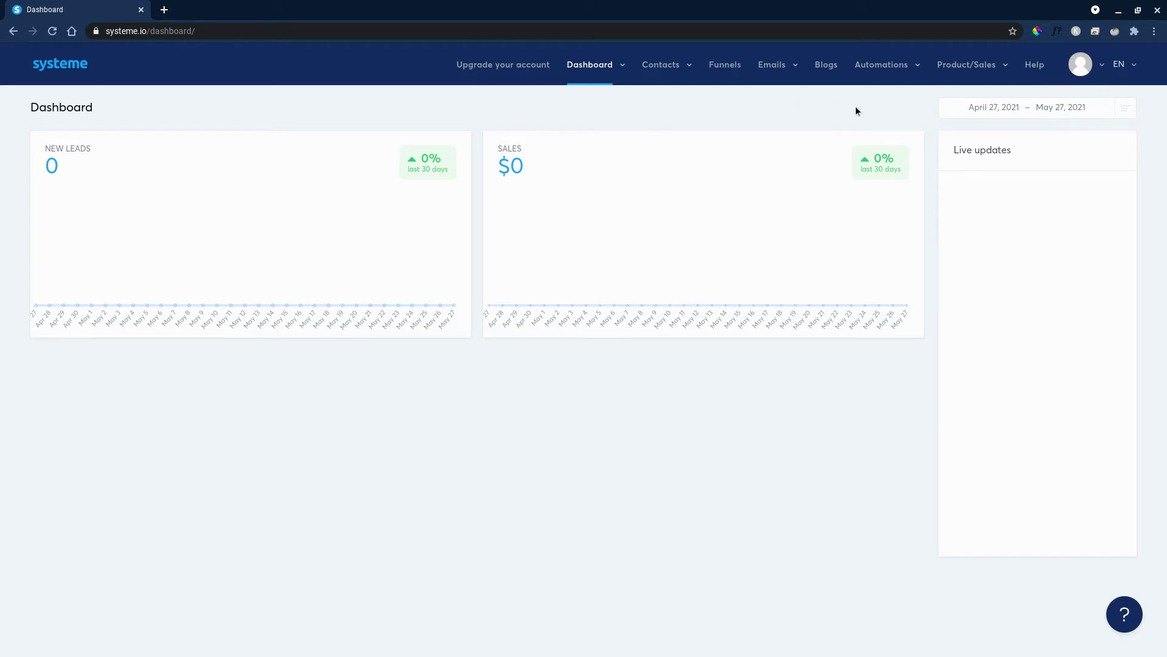
mouse_move(980, 68)
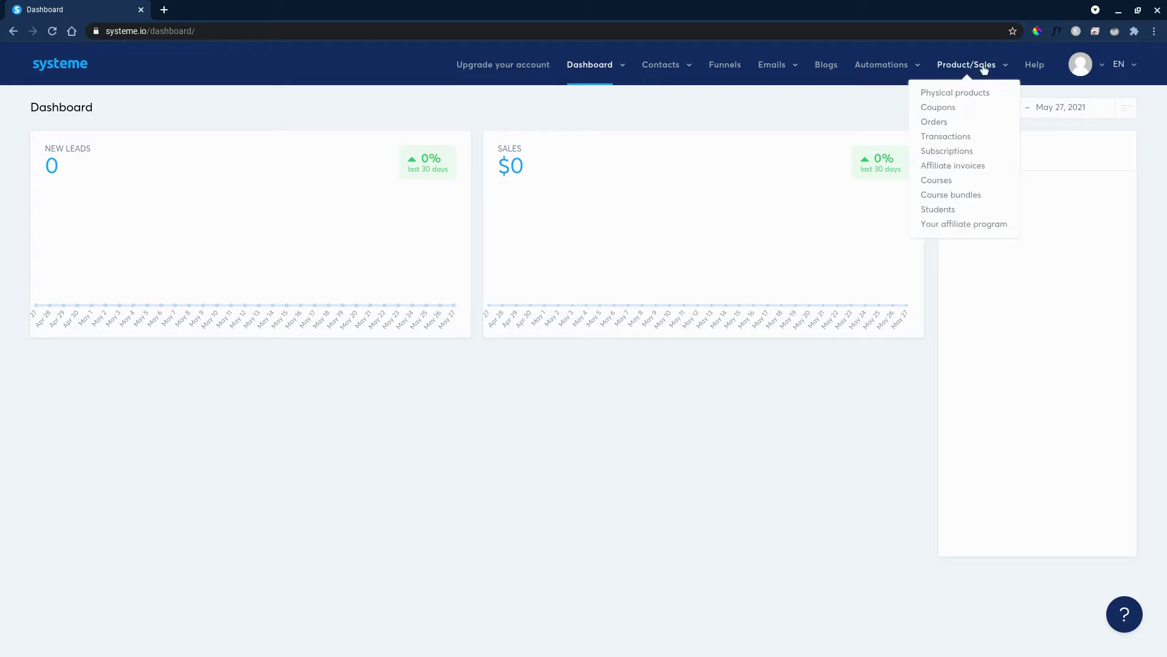
click(947, 178)
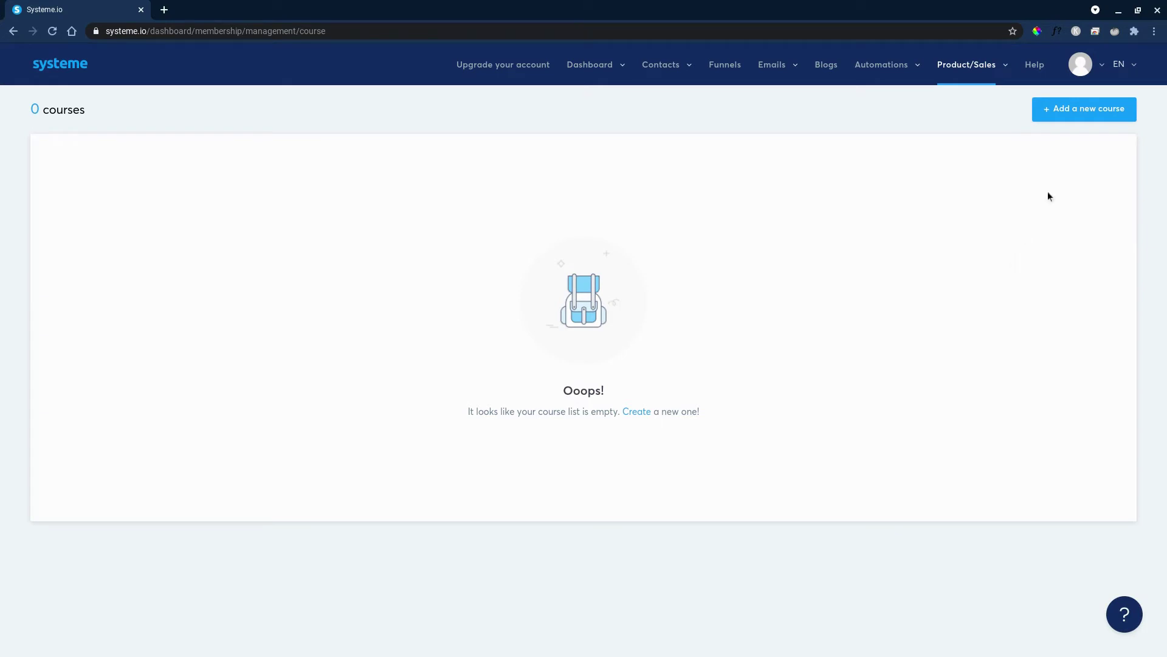
Create the course 'my awesome course' with URL path awesomecourse and save it.
click(1083, 116)
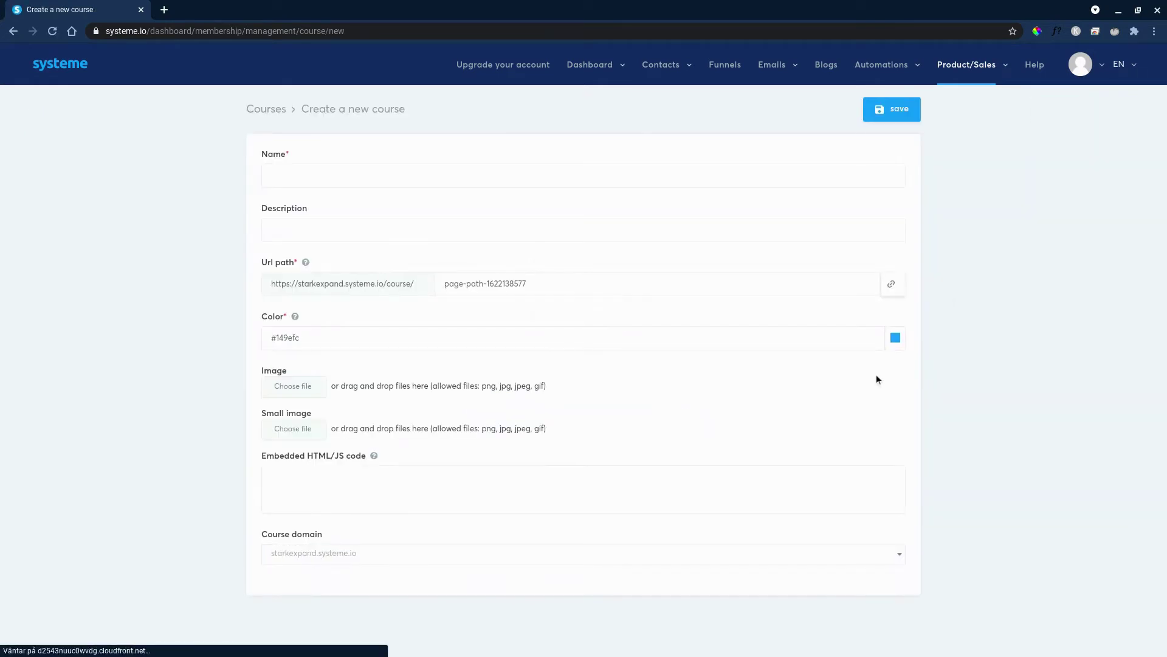
click(547, 170)
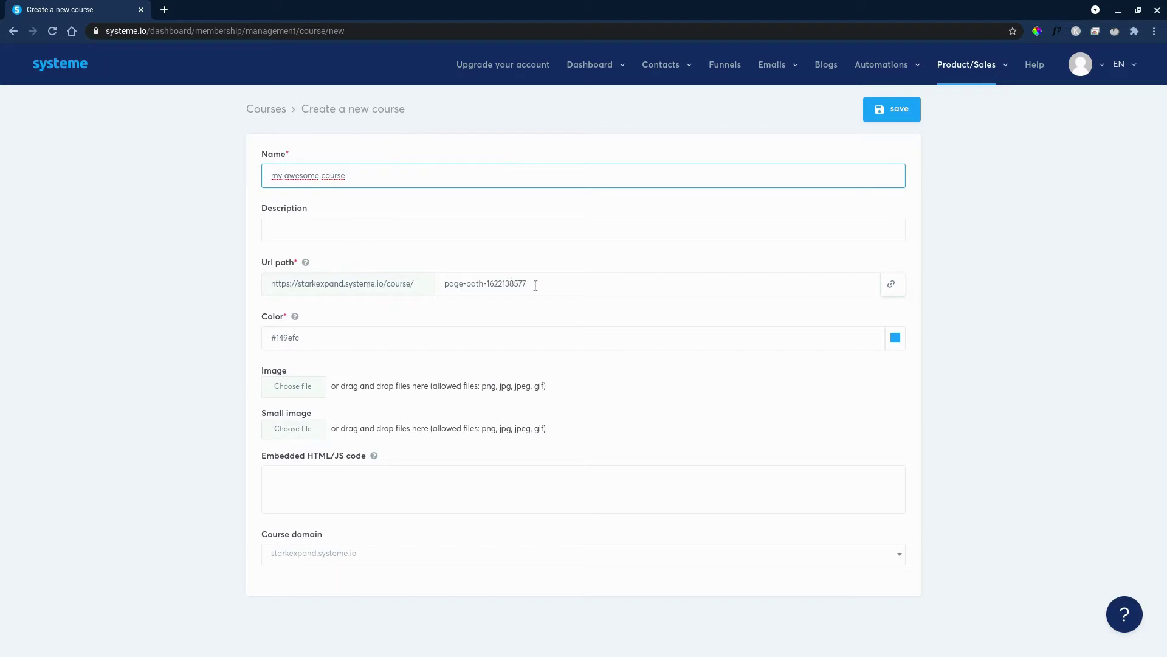
drag(535, 285, 447, 281)
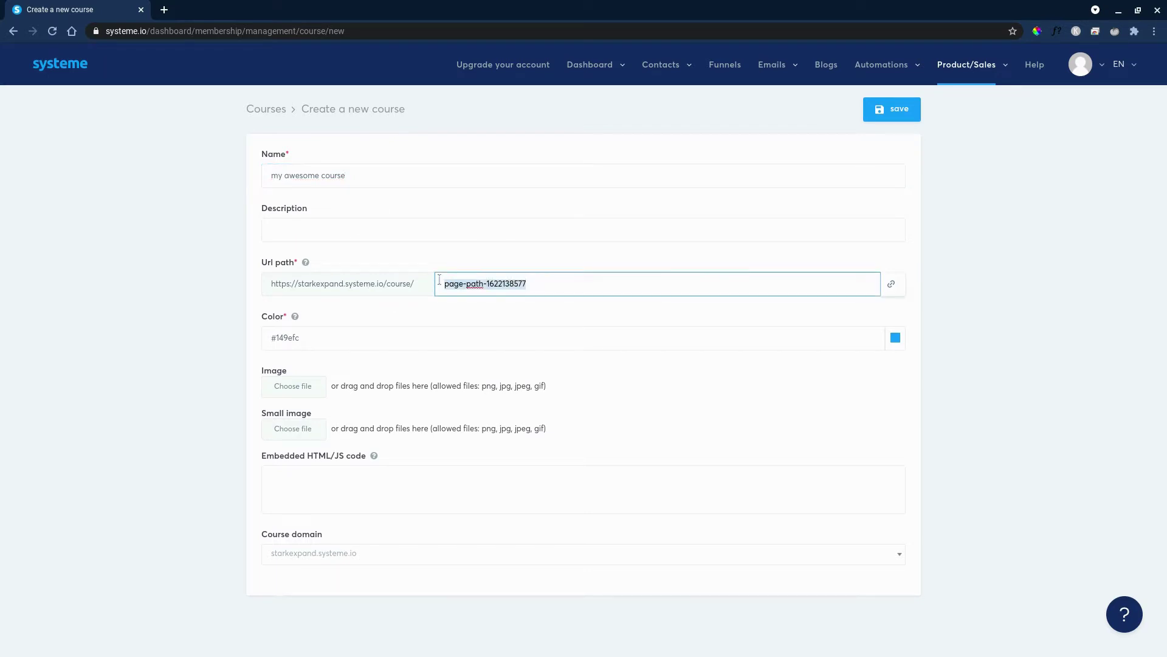
key(BackSpace)
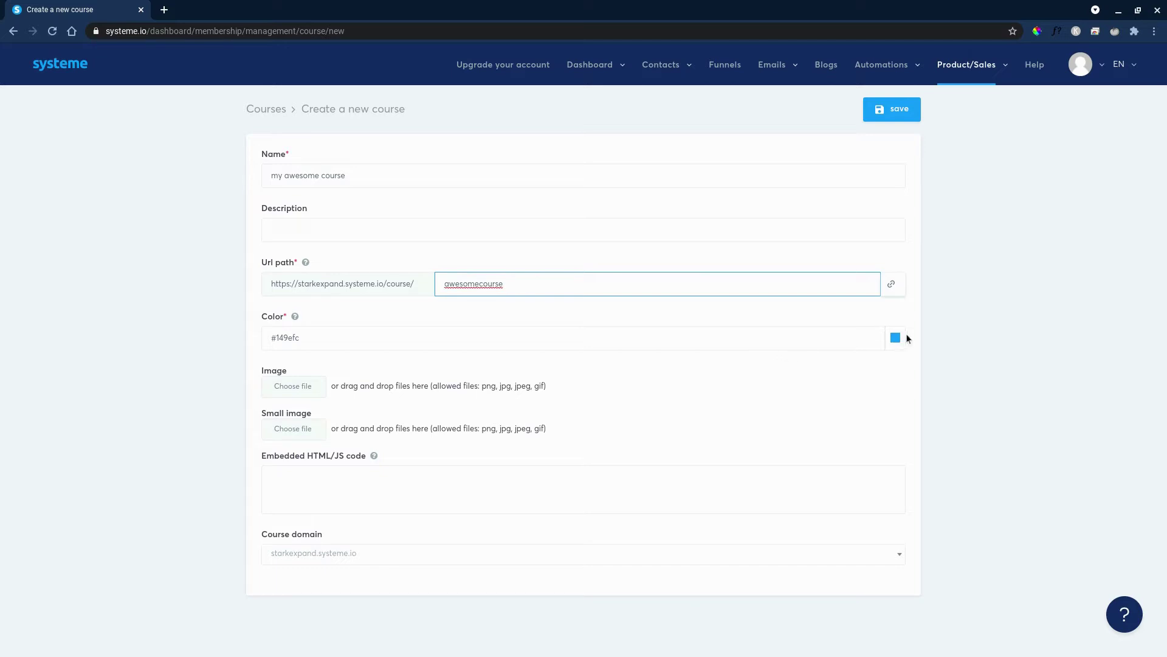
click(892, 120)
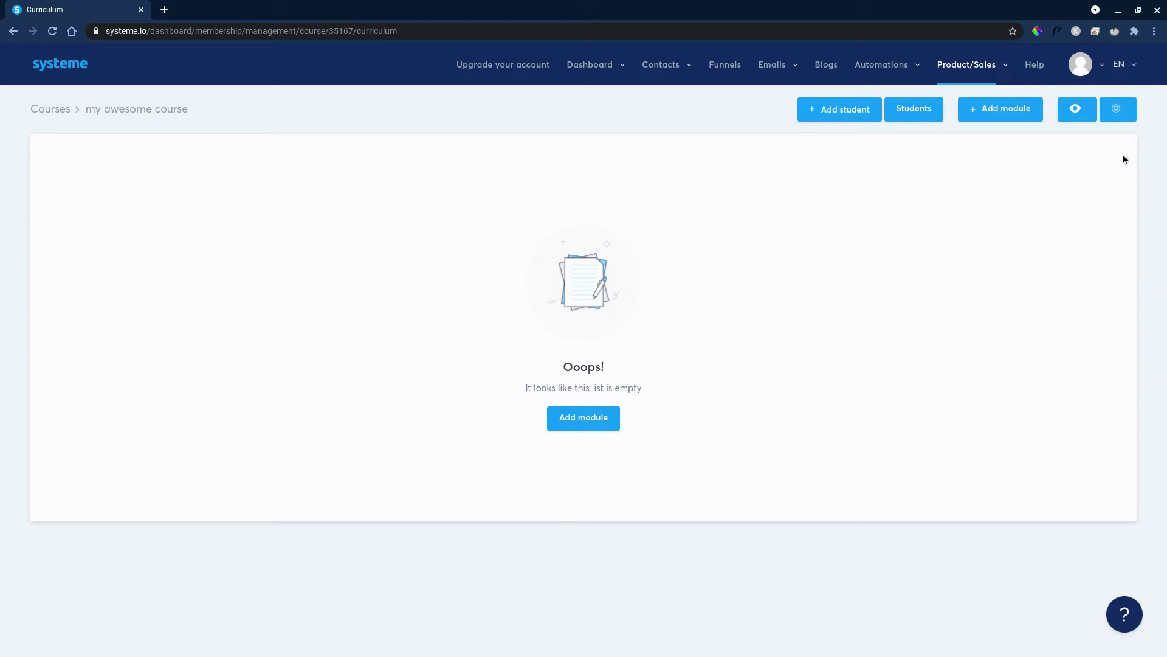
click(1077, 110)
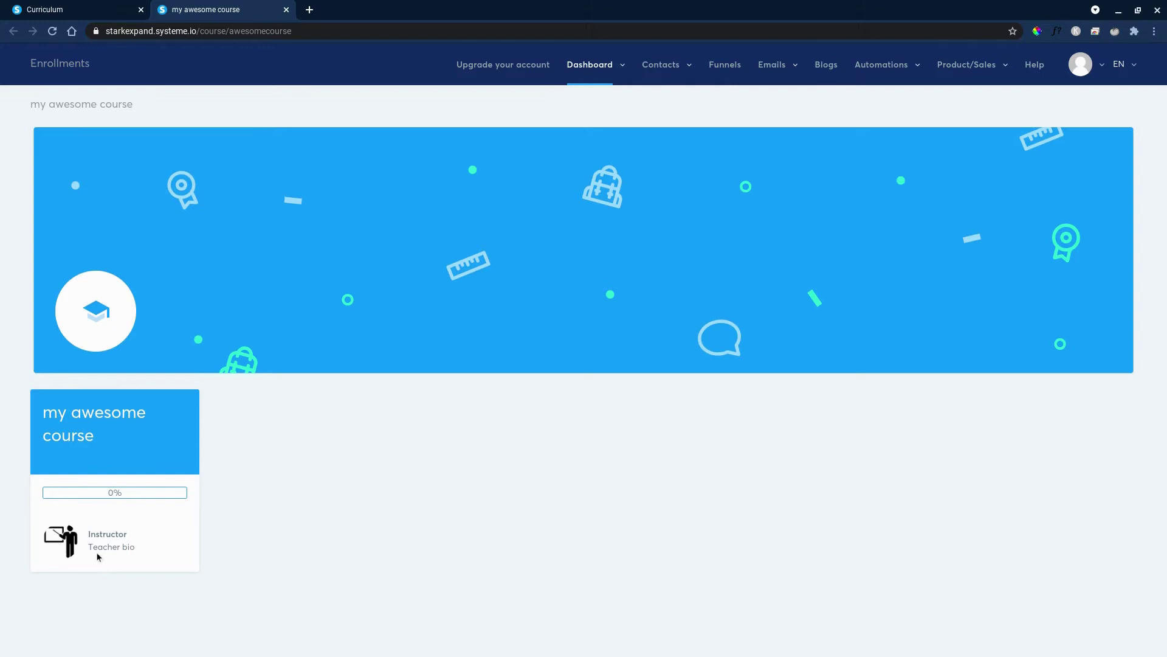
middle_click(246, 11)
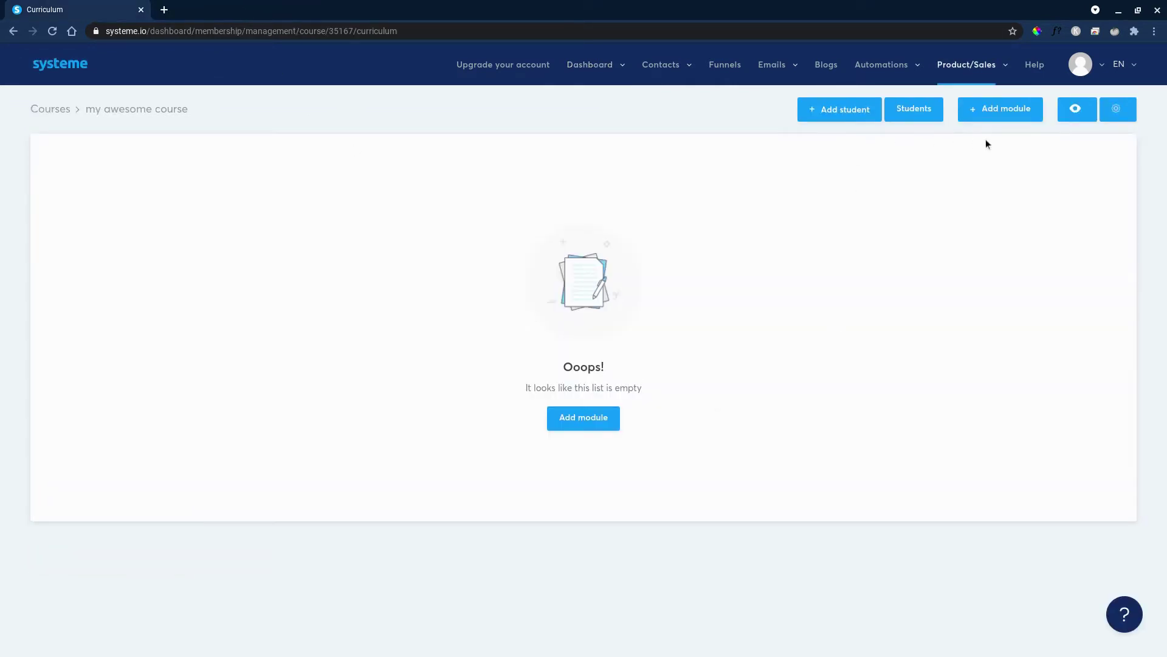
click(1117, 109)
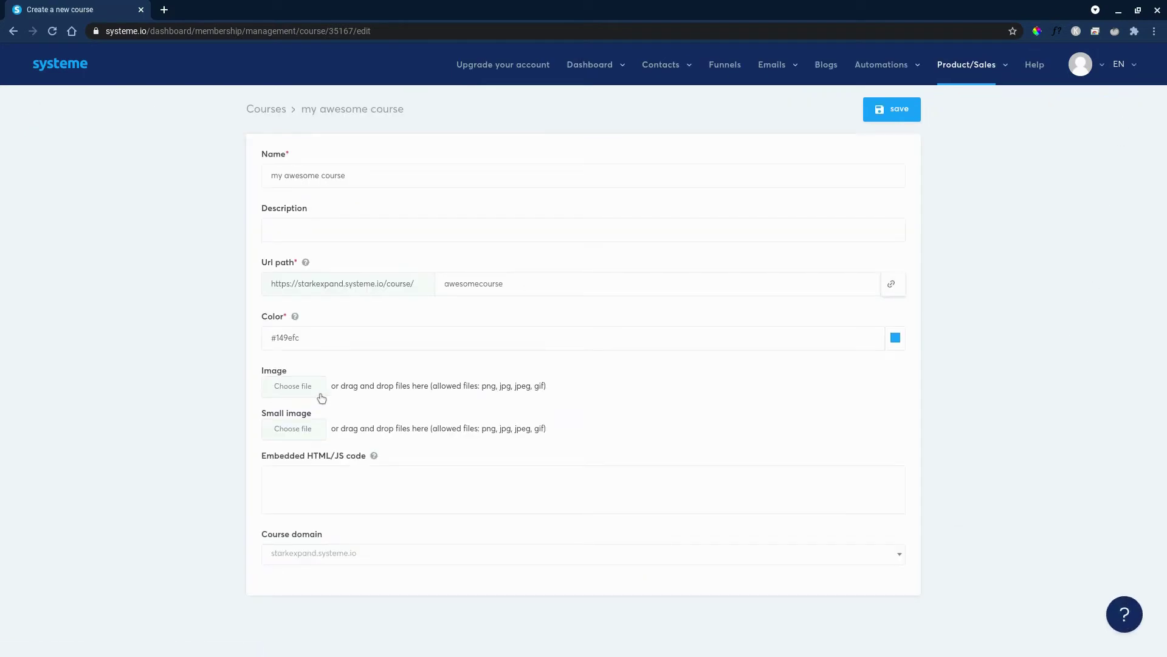
click(894, 111)
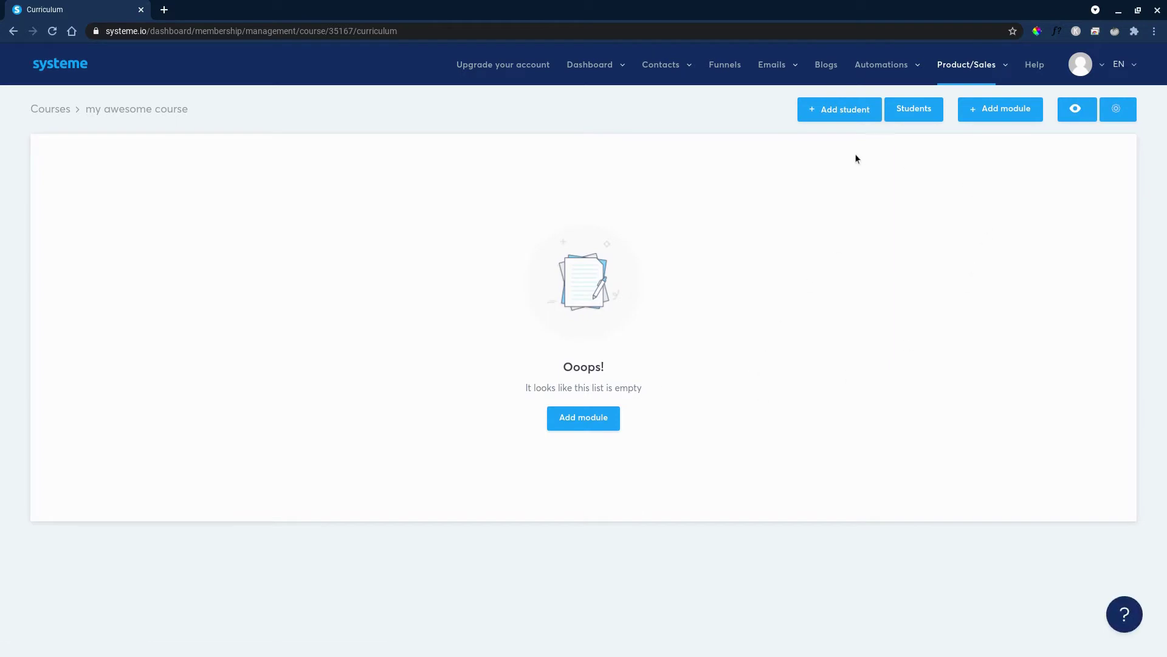
Add a module named Module 1 to the course.
click(998, 113)
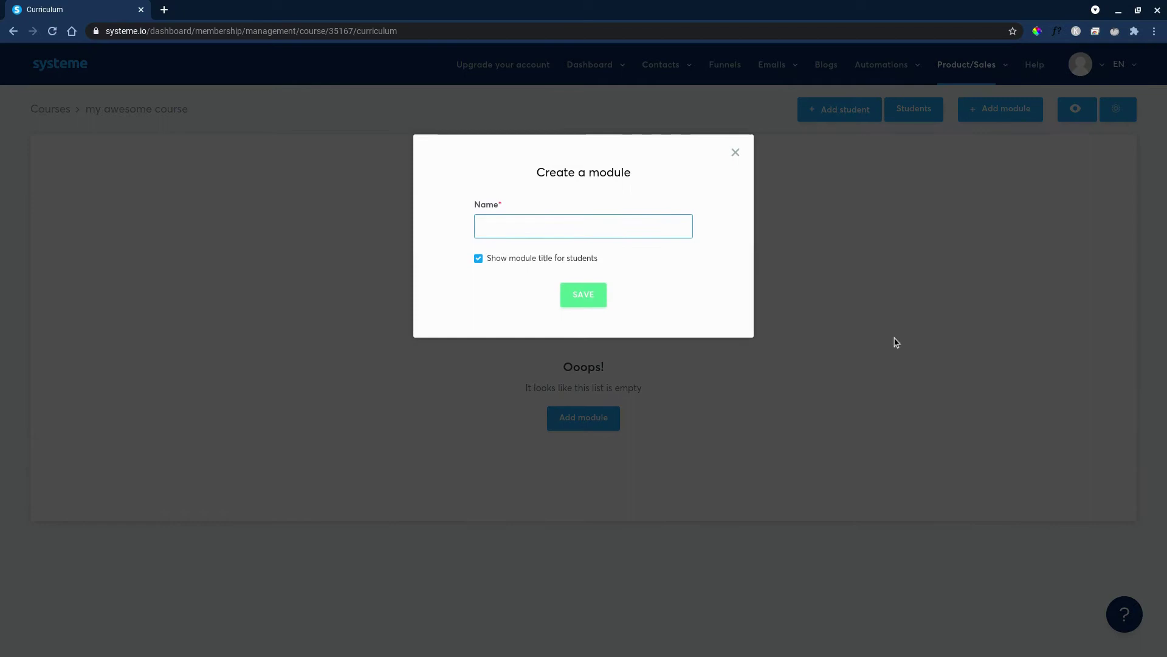
text(Module 1)
click(580, 299)
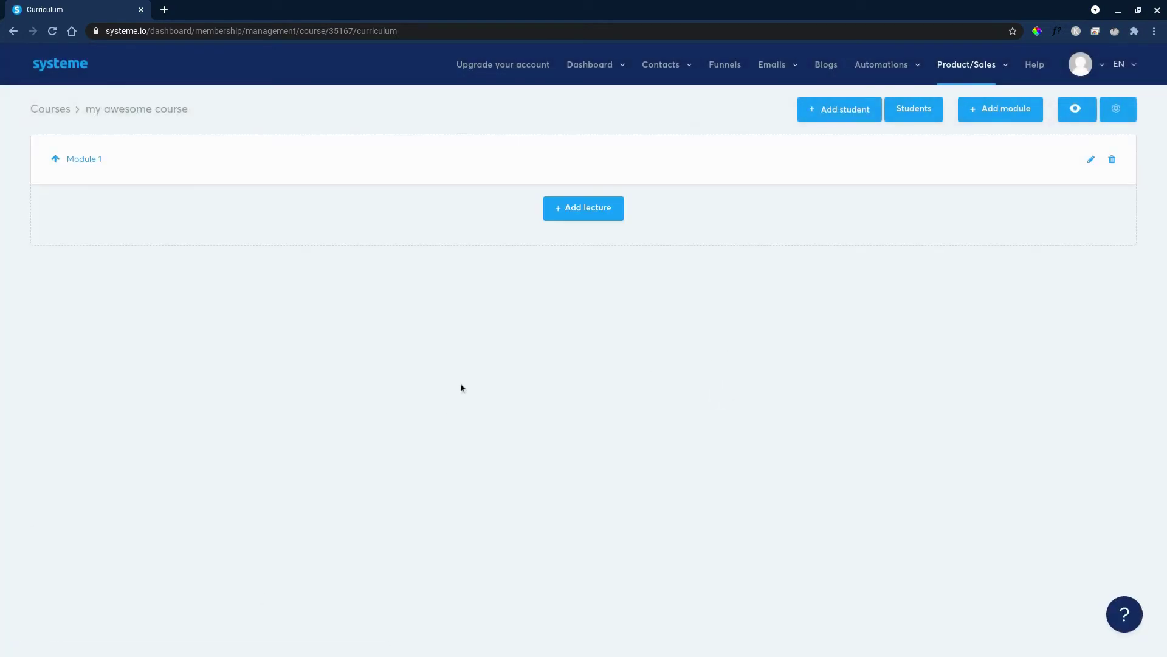
Add a Video lecture 'Lecture 1' with delay 1 to Module 1.
click(591, 213)
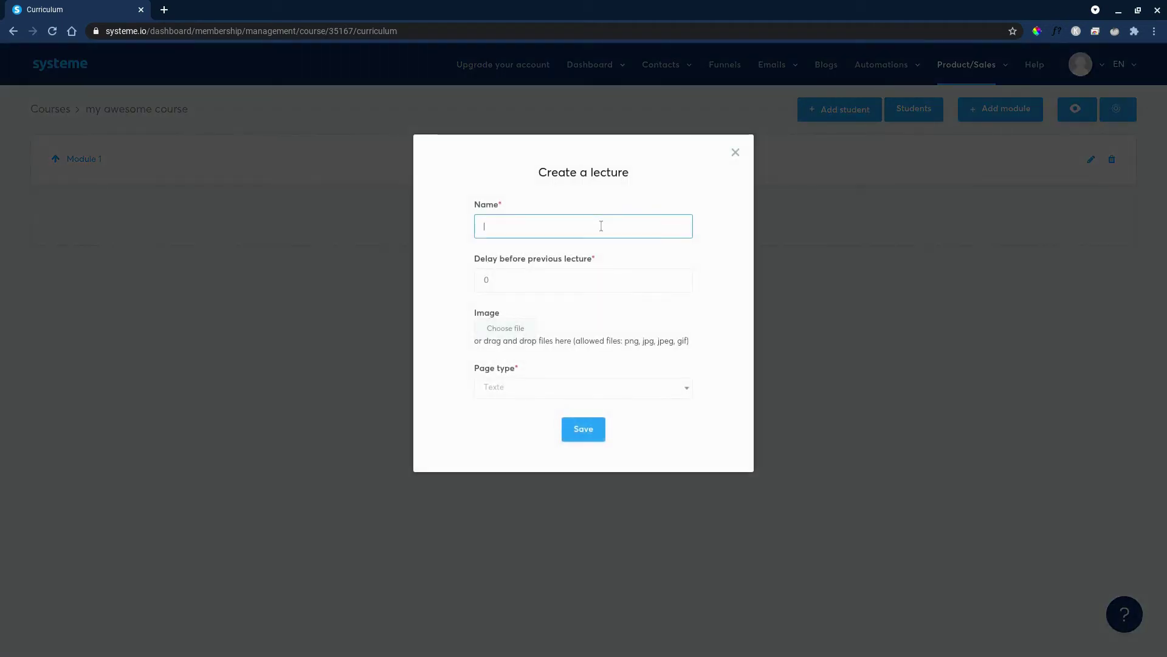
text(4ect)
text(ure 1)
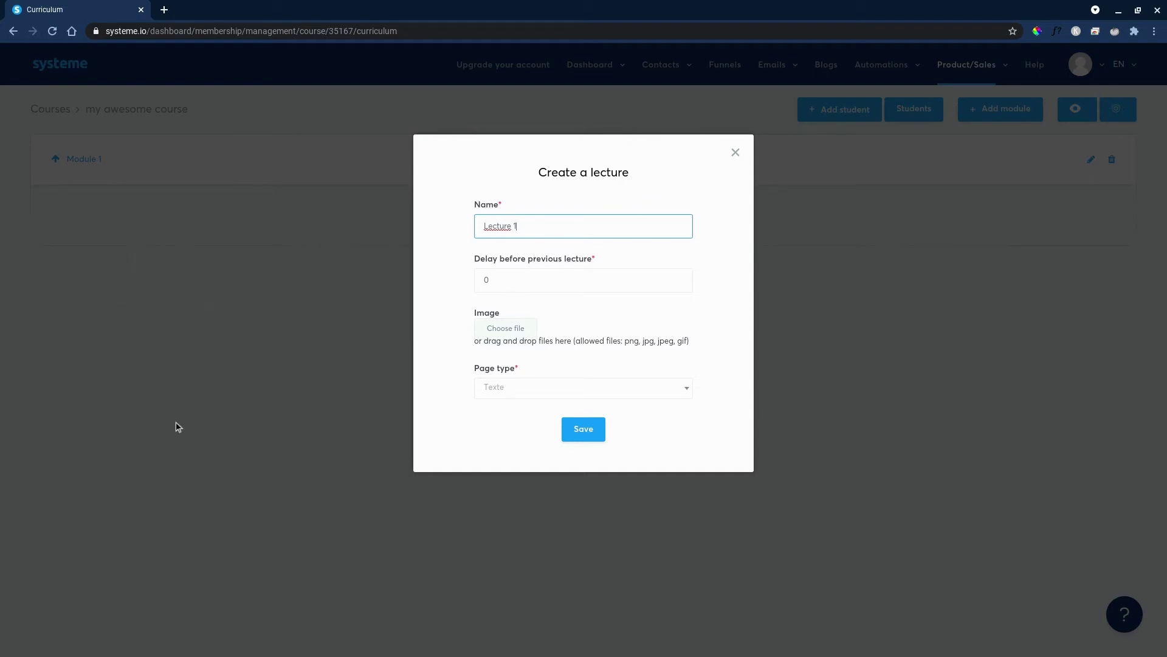
click(508, 279)
text(1)
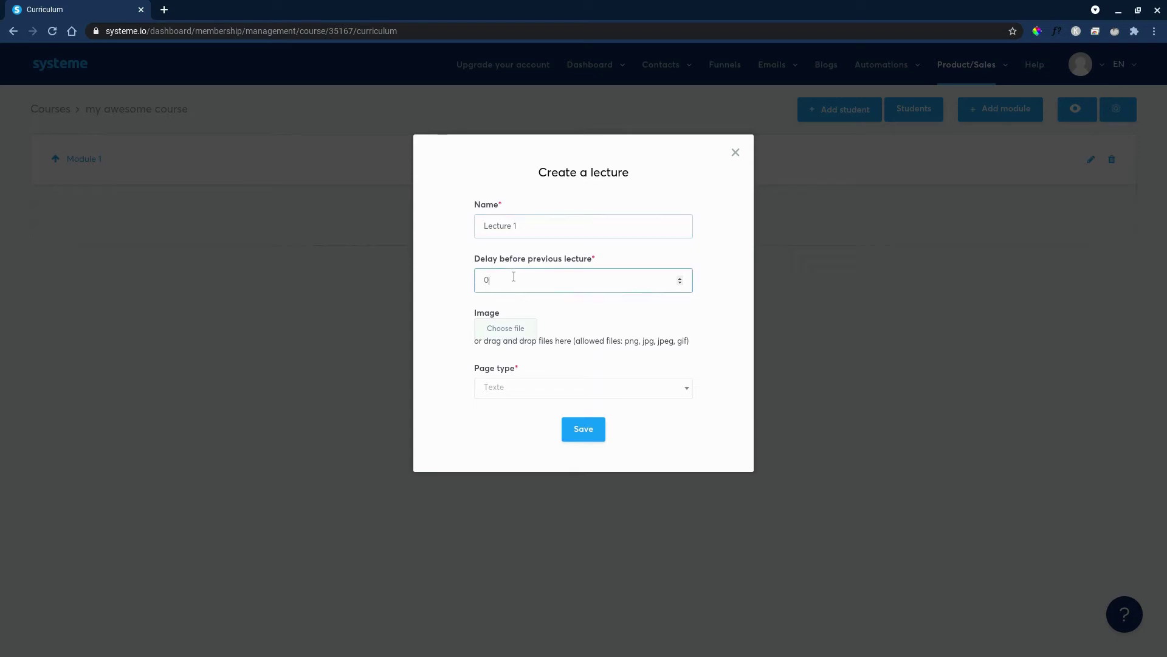
click(443, 295)
click(537, 388)
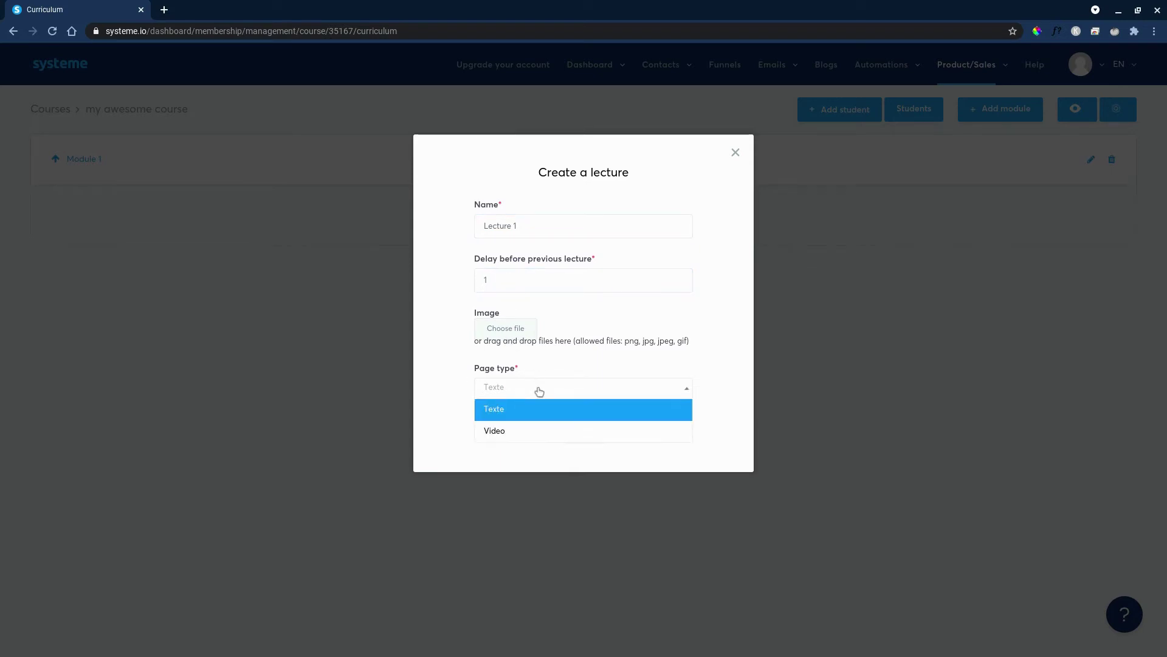
click(551, 431)
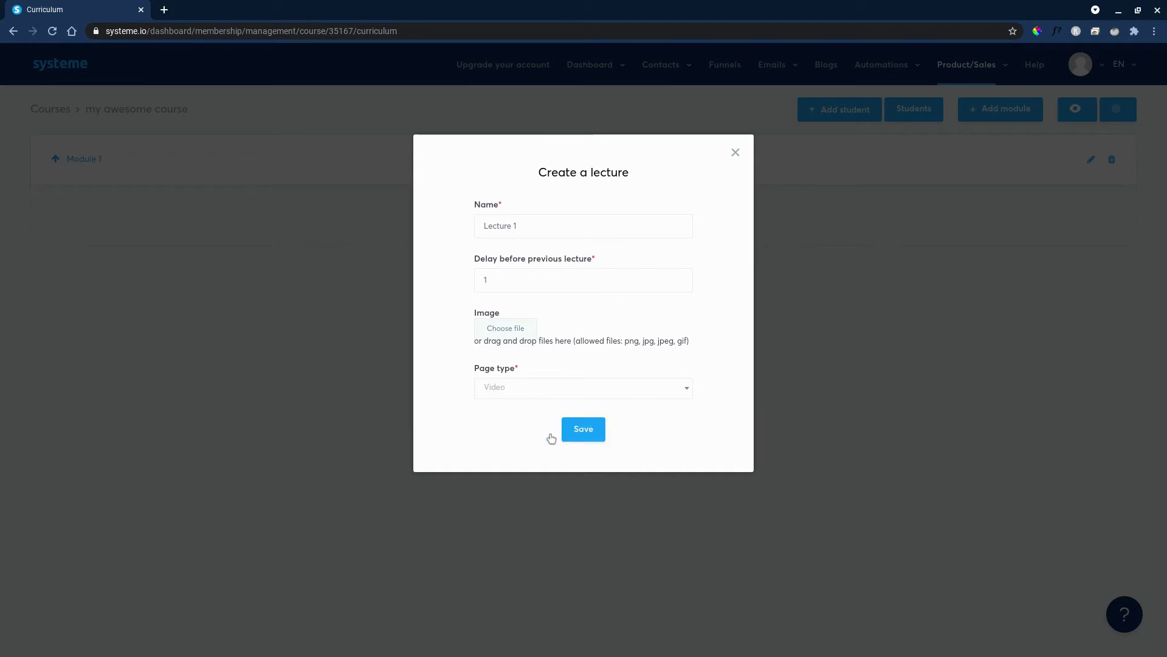
click(597, 433)
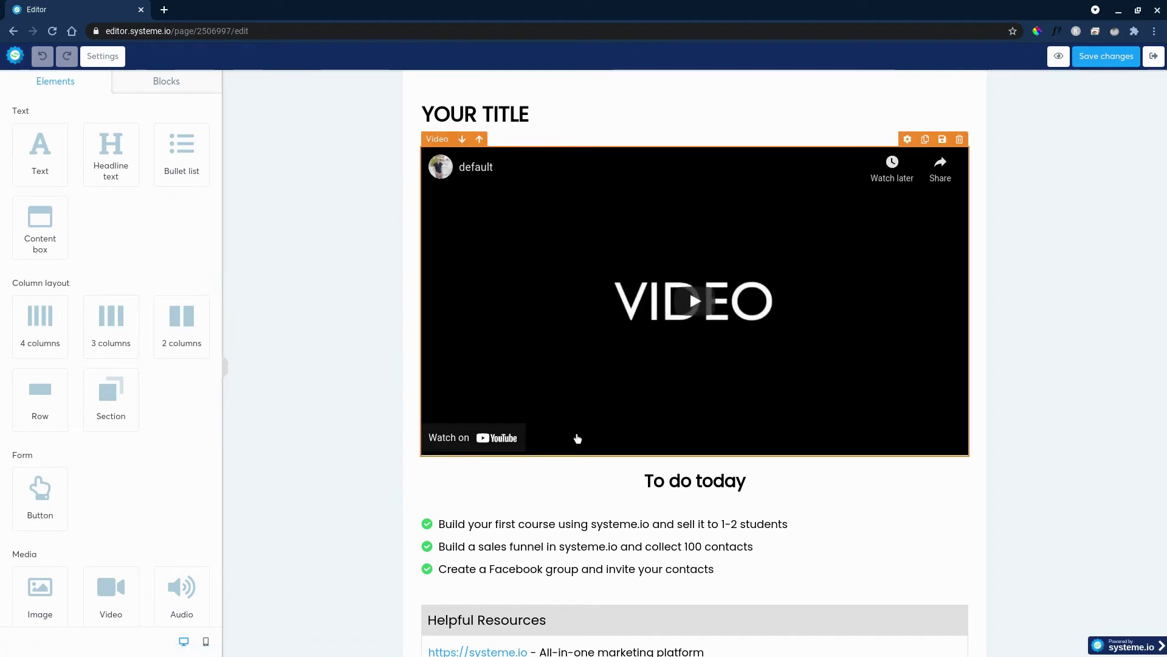
Select the lecture page's video element to show its YouTube, autoplay-off, controls-on settings.
scroll(735, 367, down, 2)
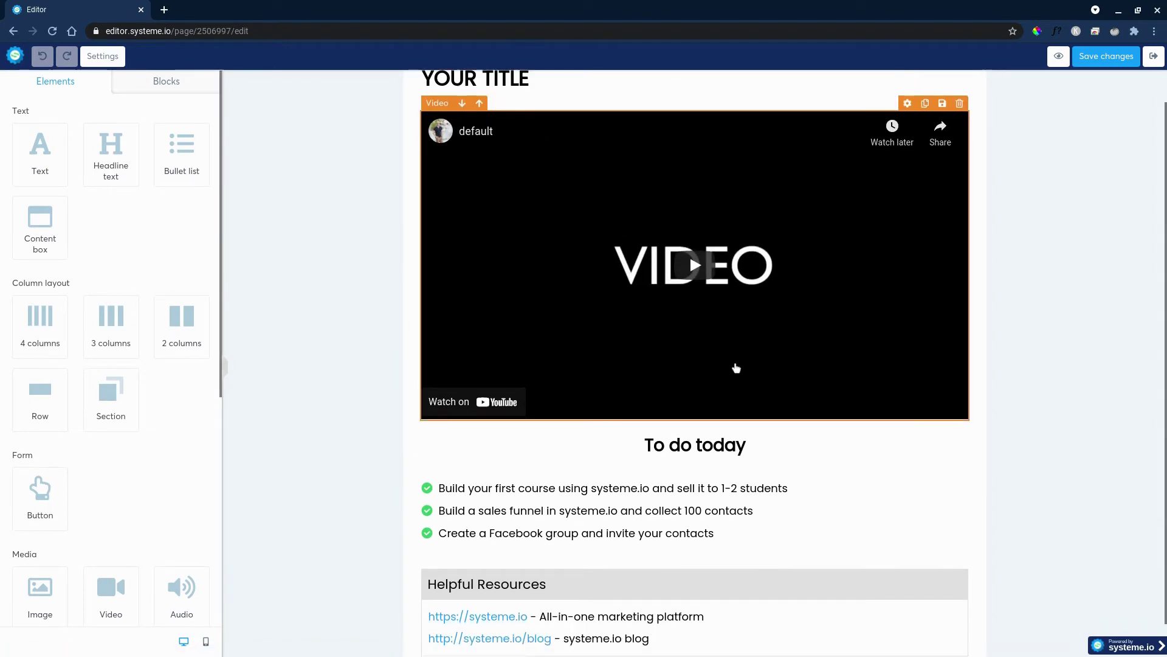
scroll(572, 493, up, 2)
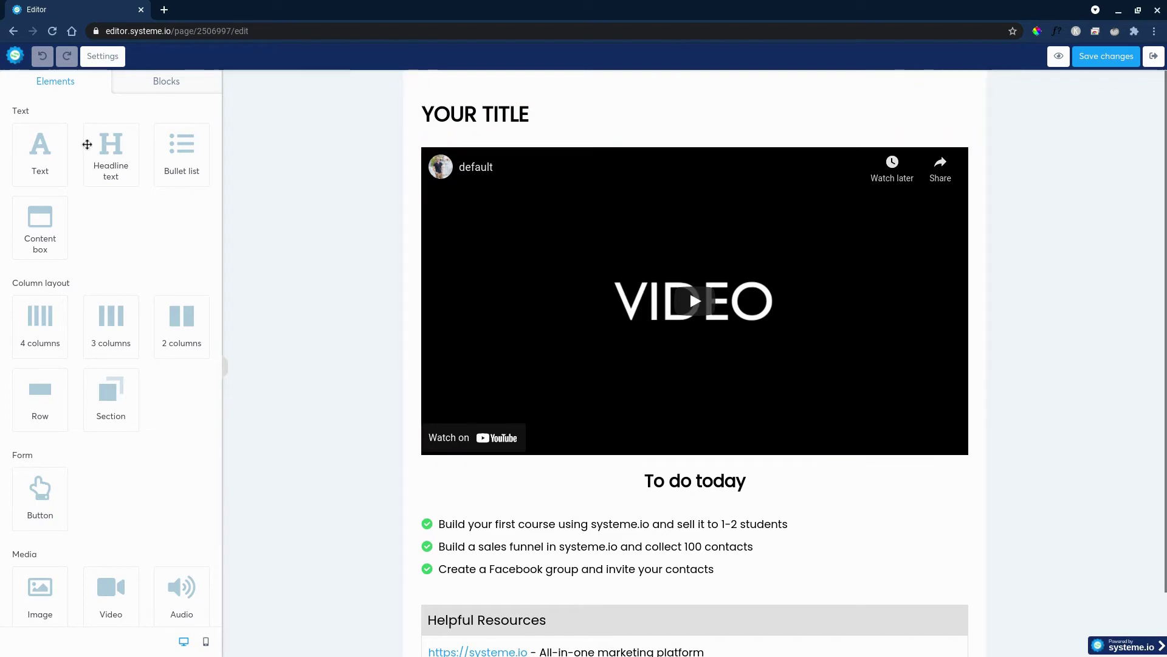
scroll(128, 407, down, 4)
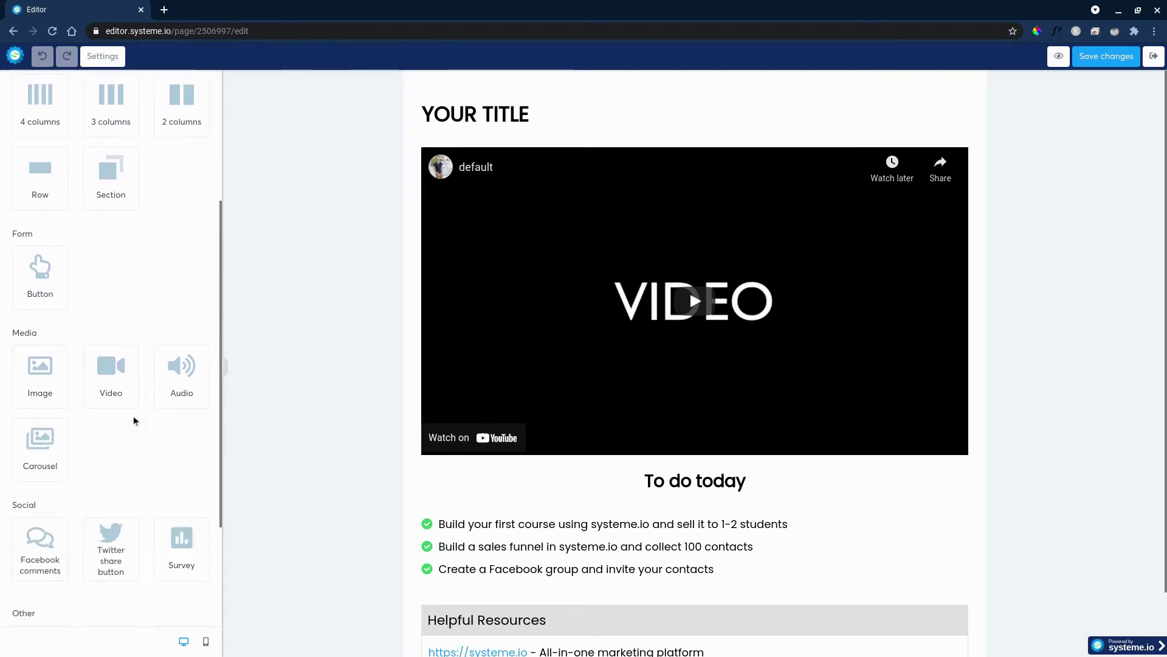
scroll(112, 444, down, 3)
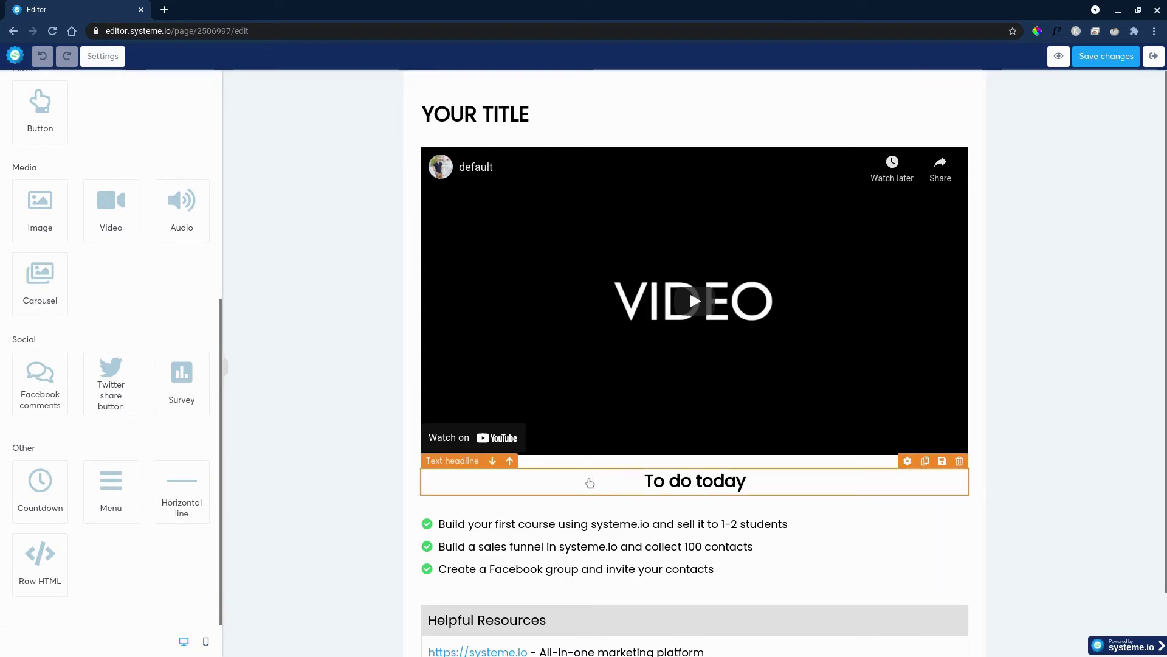
scroll(589, 482, down, 1)
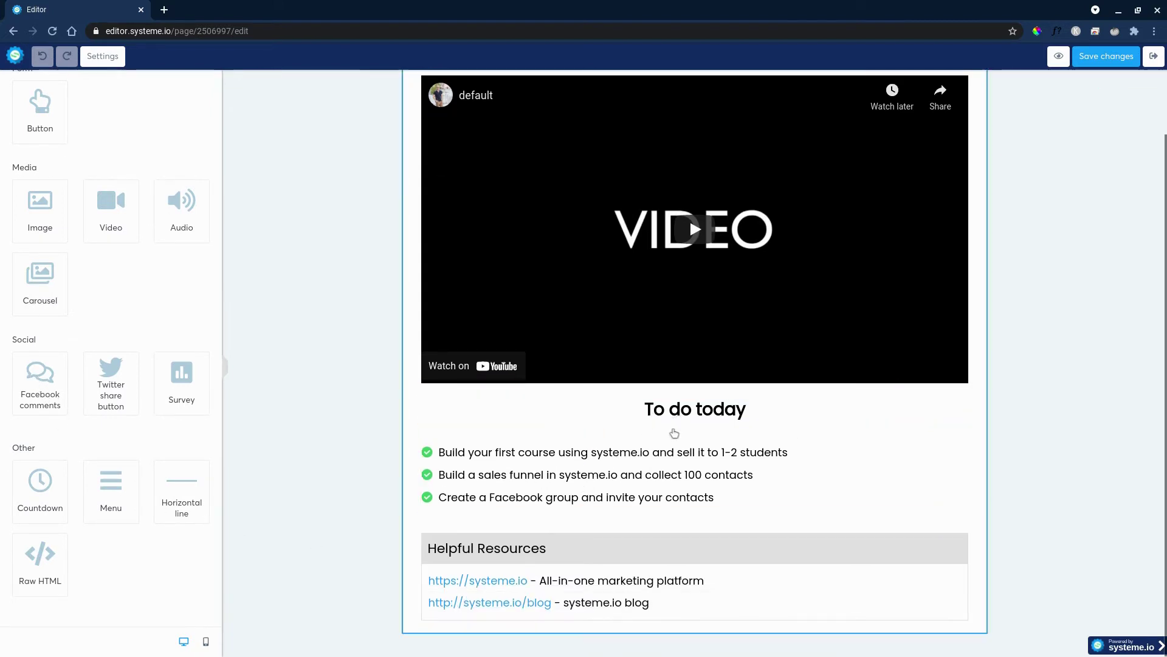
scroll(648, 427, up, 1)
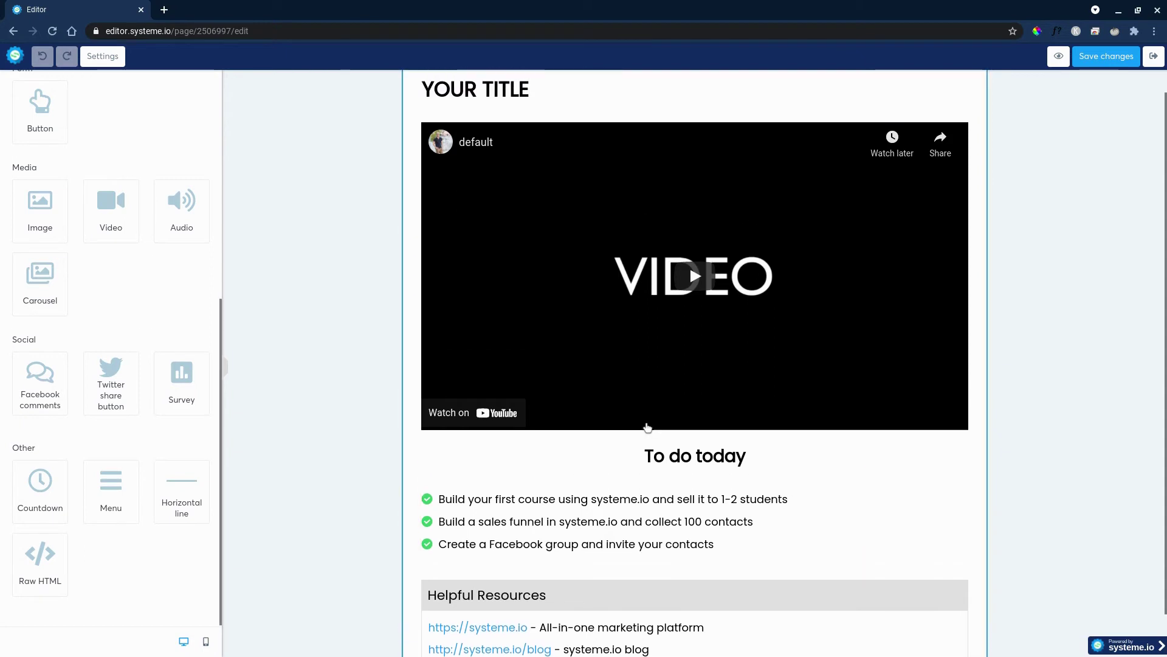
click(586, 188)
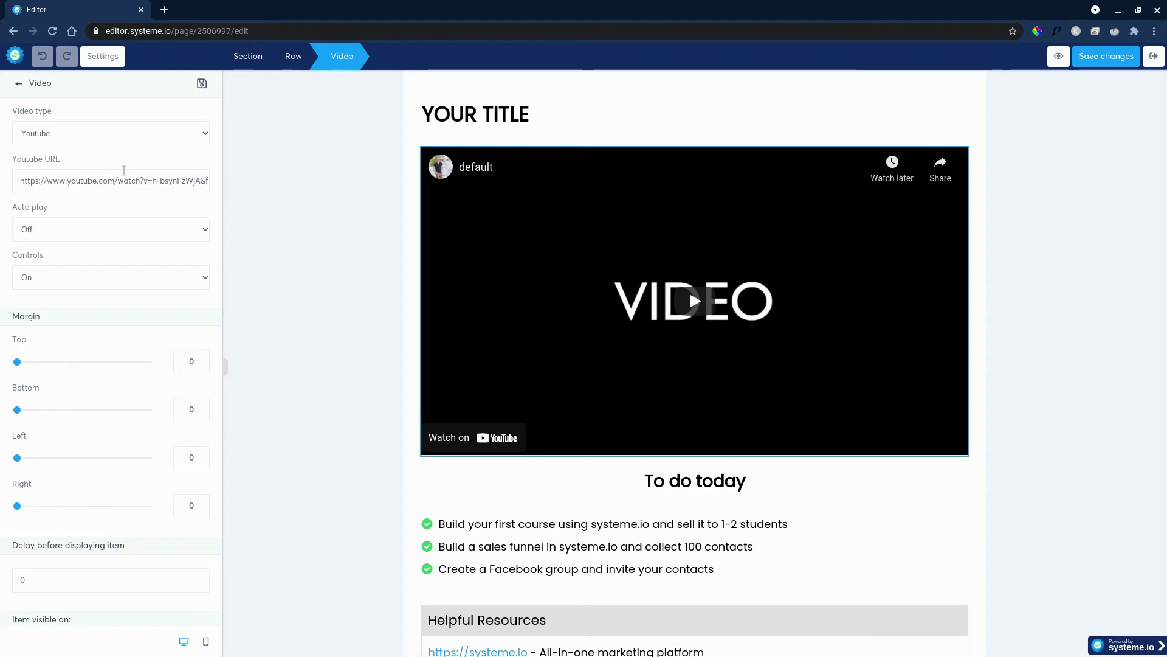
Switch the lecture video's type from YouTube to Upload file and save the page.
click(123, 186)
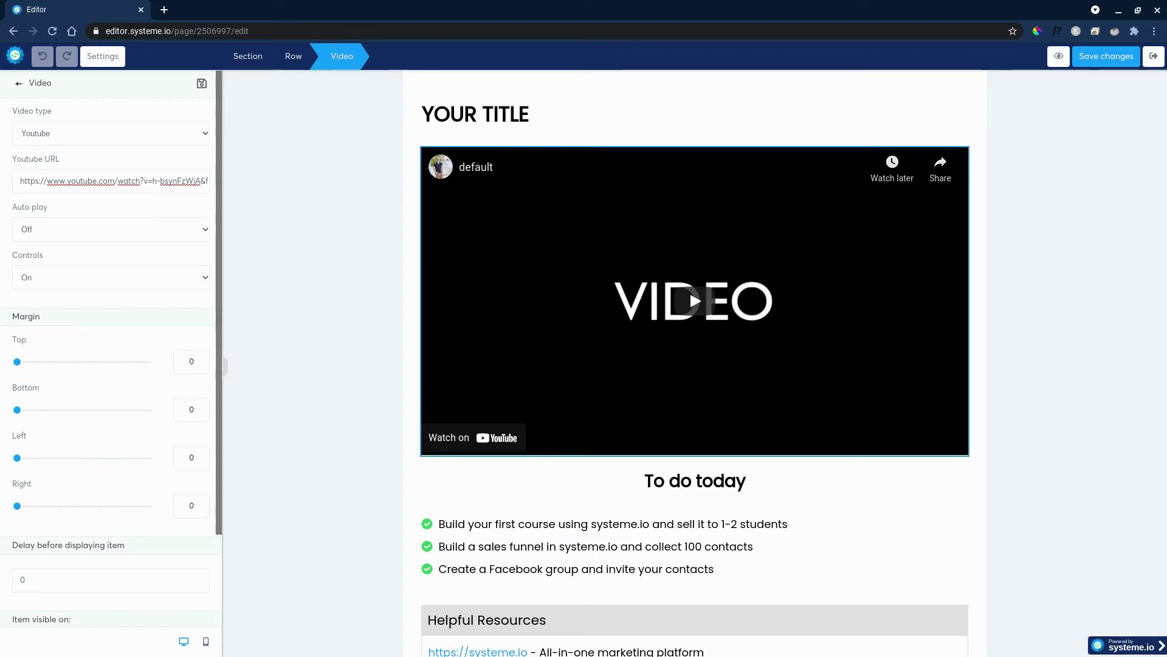
click(164, 136)
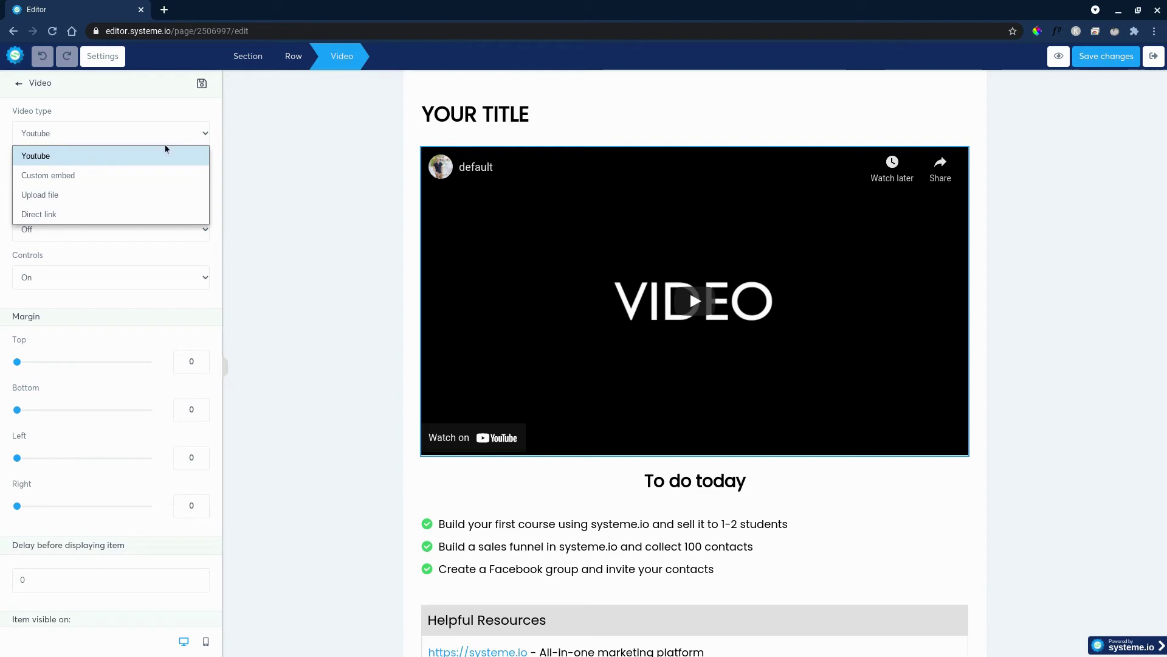
click(162, 193)
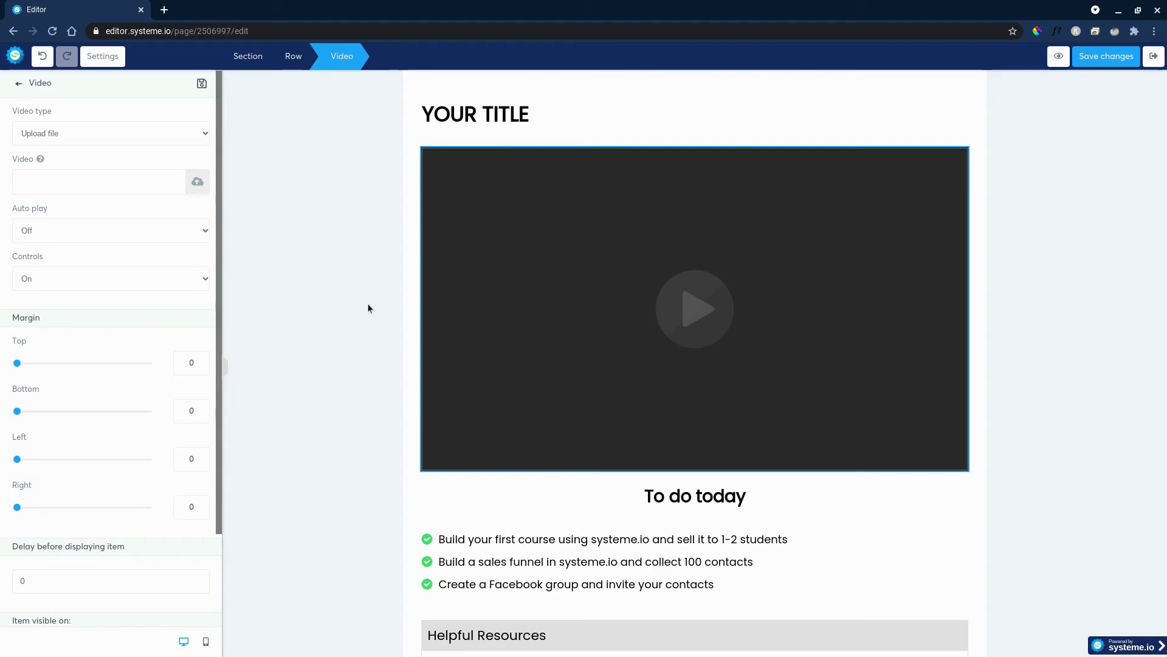
scroll(149, 249, down, 2)
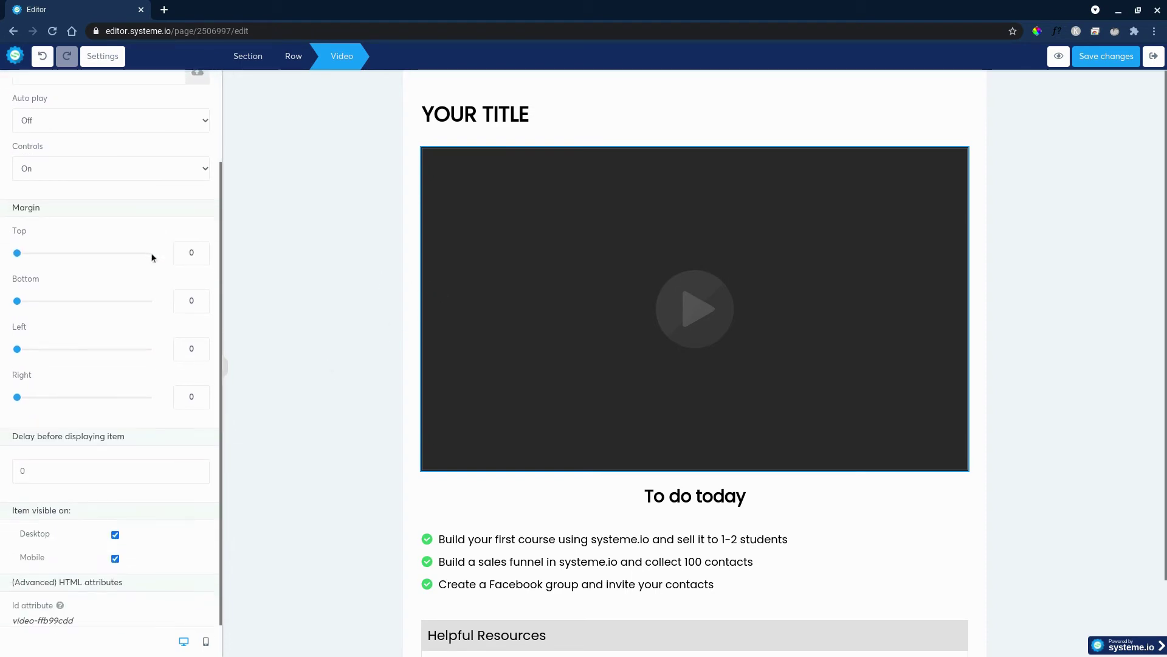
scroll(155, 441, up, 2)
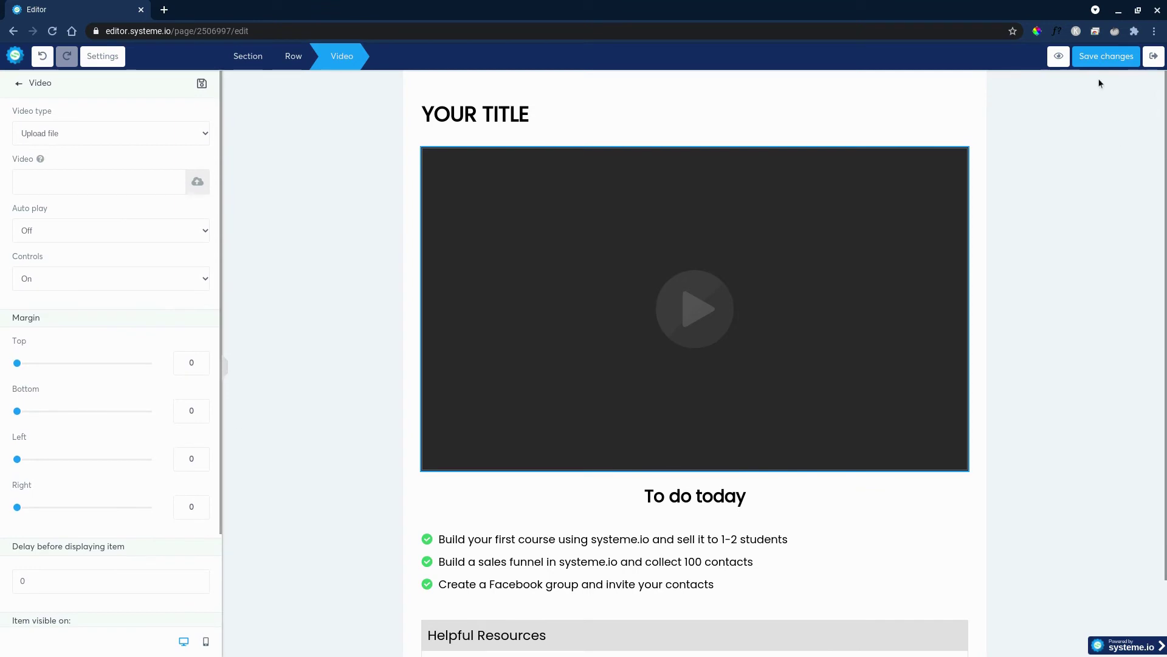
click(1113, 57)
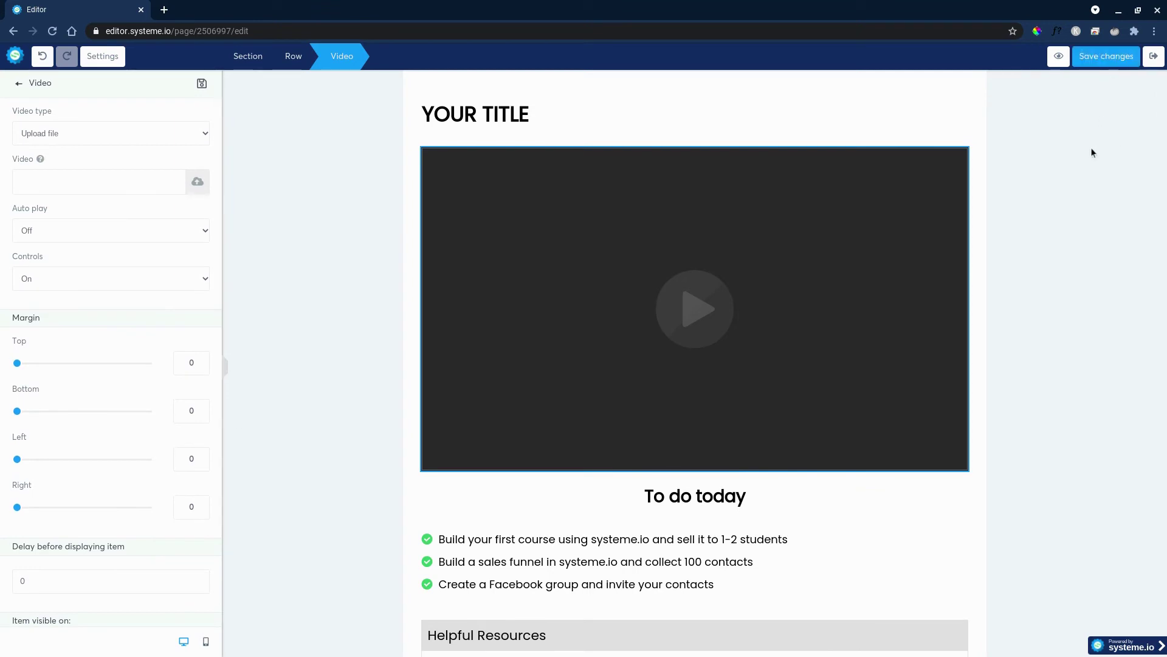
Preview Lecture 1 as a student, mark it complete for 100% progress, then close the preview.
click(1059, 56)
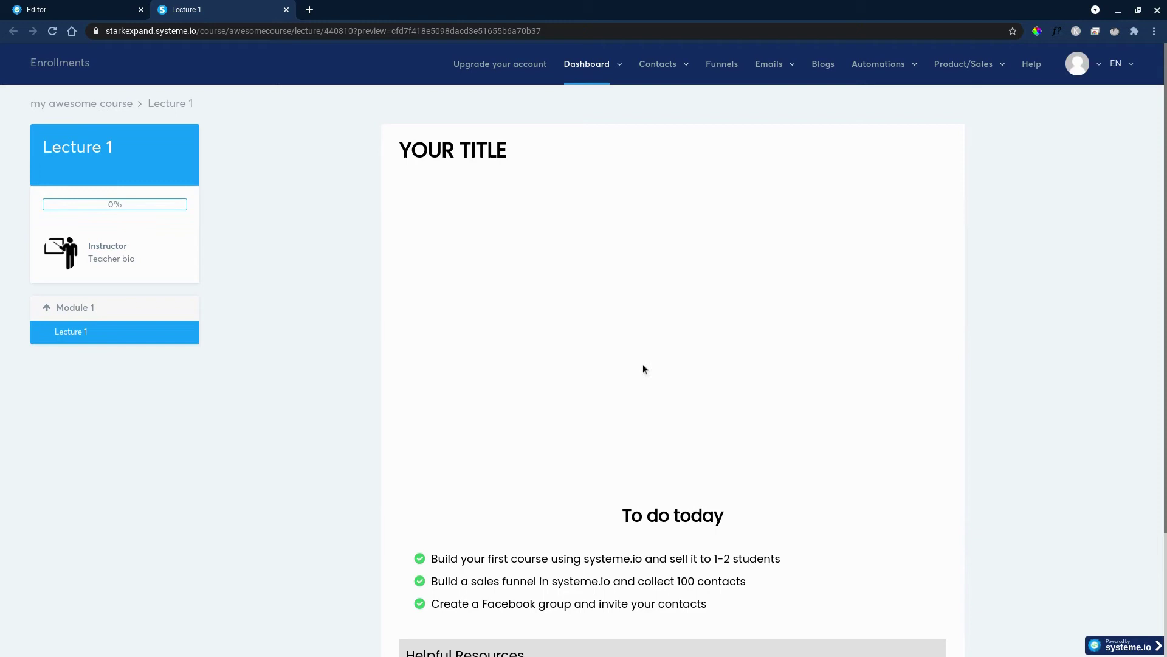
scroll(644, 369, down, 3)
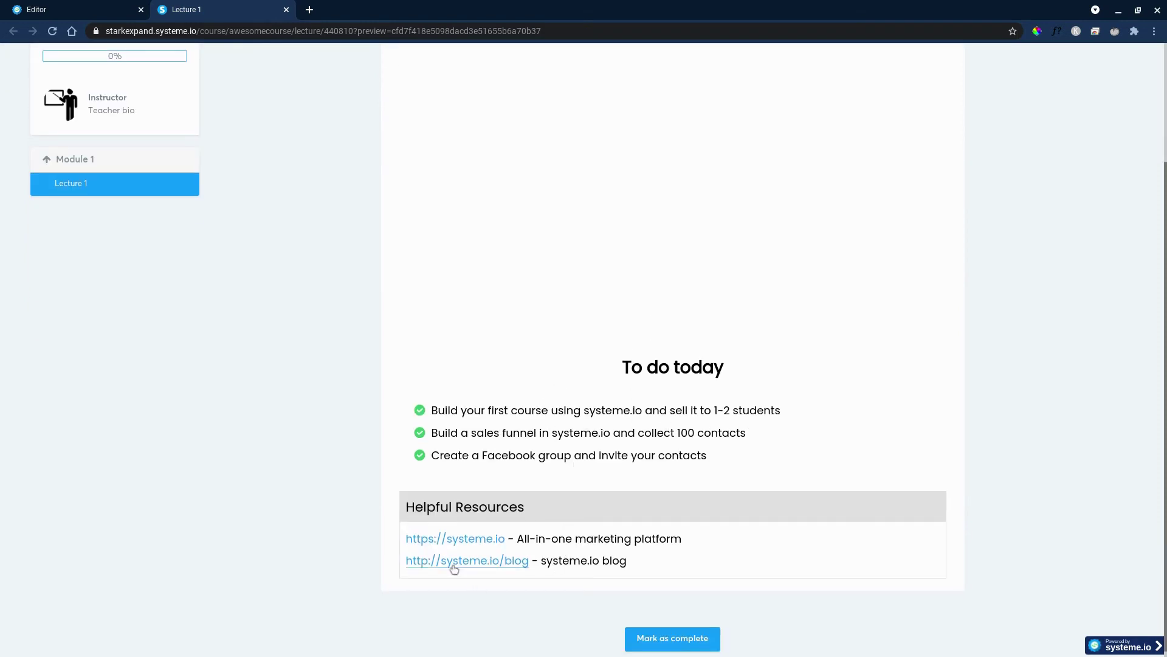
scroll(605, 607, down, 1)
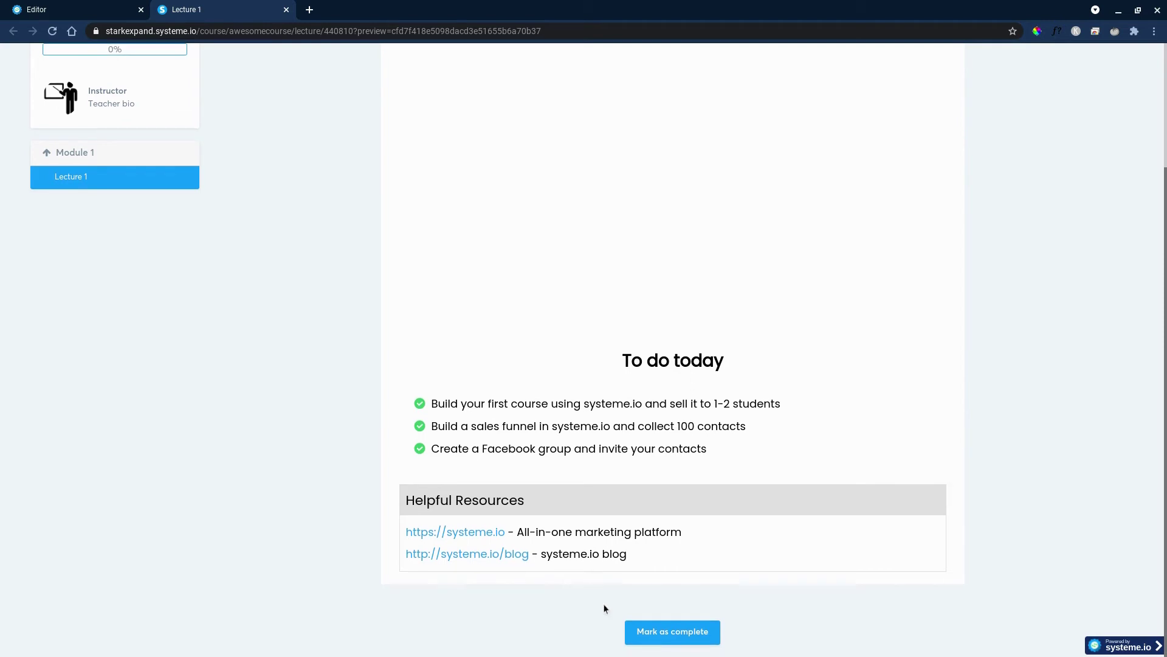
click(697, 632)
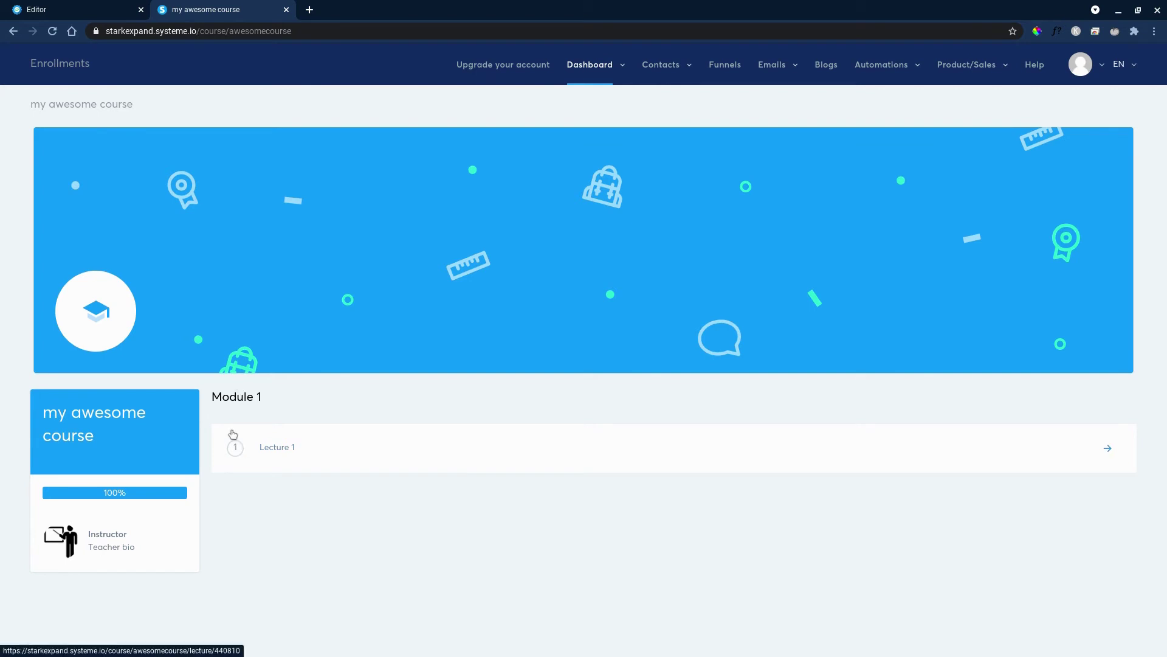
click(285, 10)
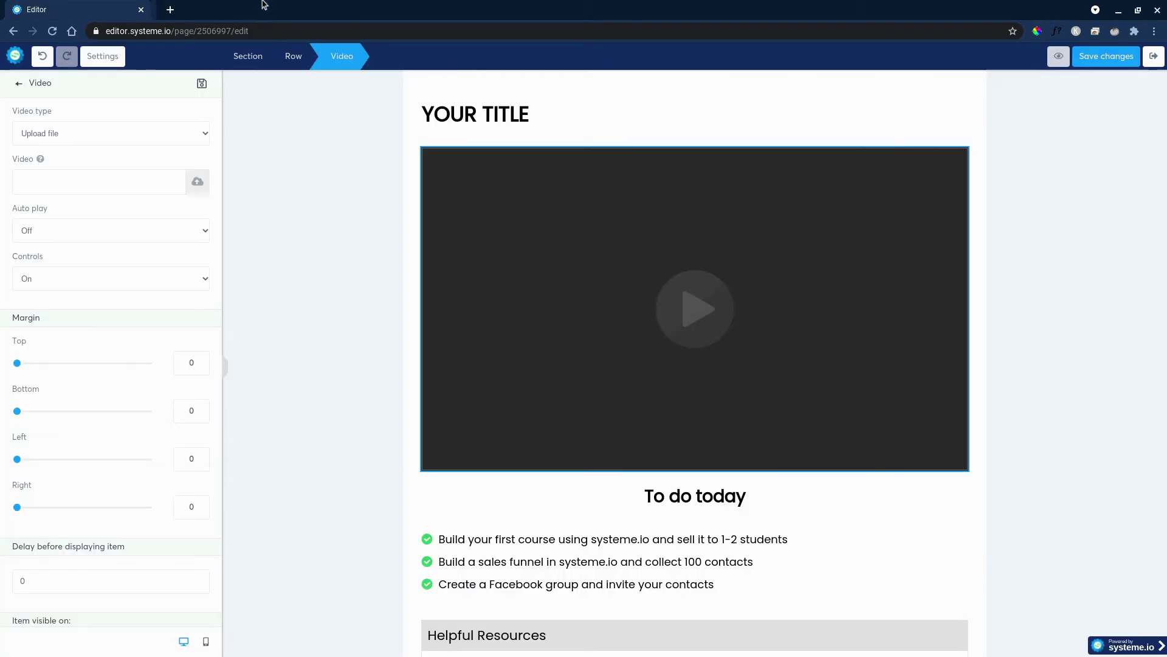
Exit the editor to the course curriculum, then go to the account upgrade plans page.
click(1150, 56)
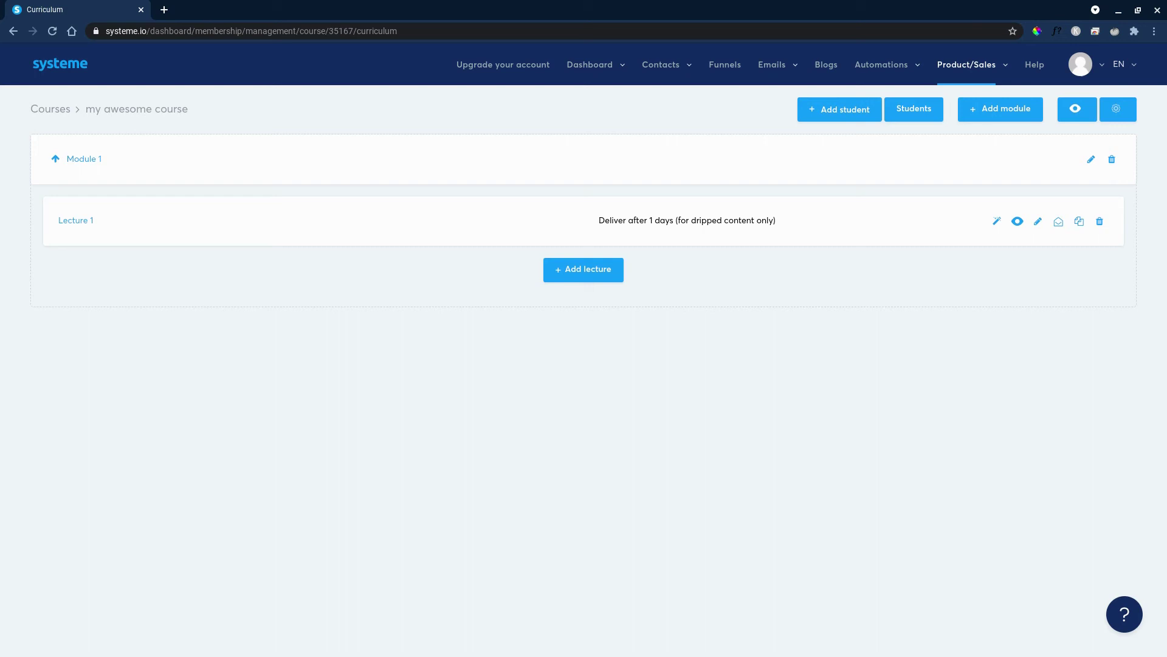
click(518, 68)
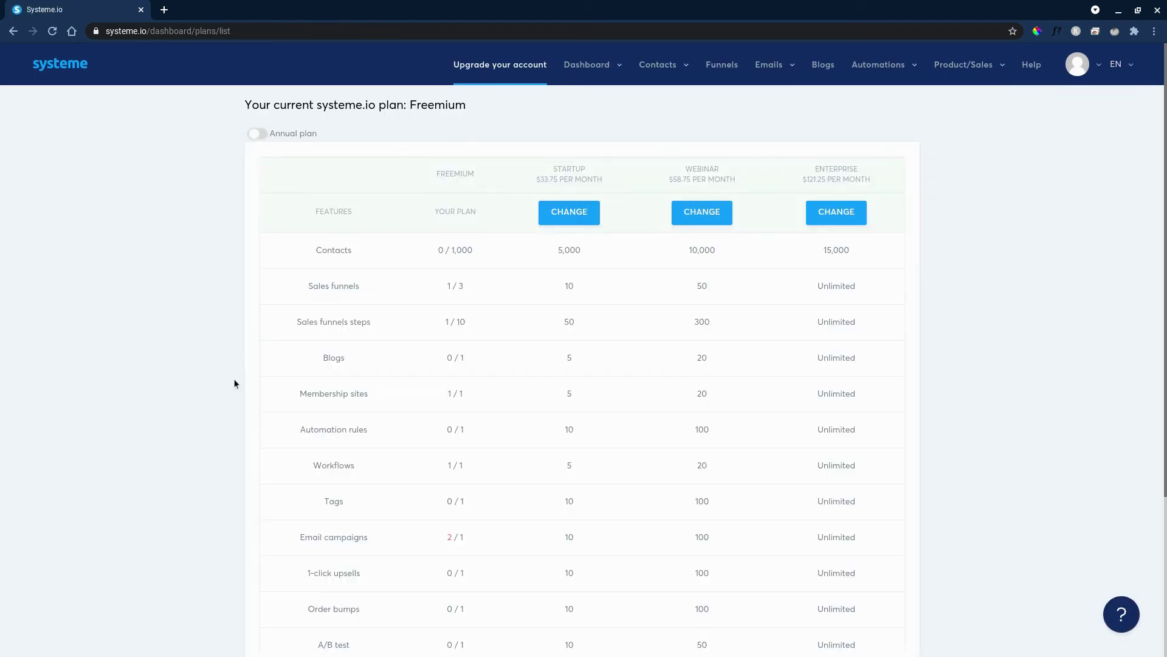
Review the Freemium plan limits, noting Membership sites usage 1 / 1, against the paid tiers.
scroll(388, 403, down, 2)
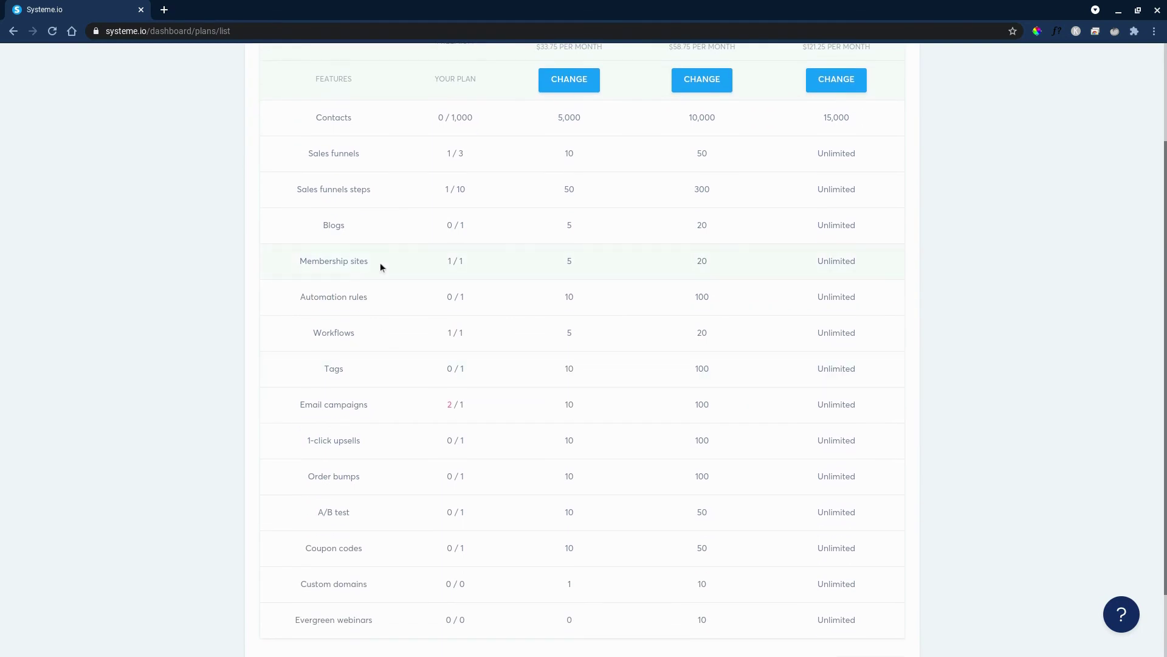
drag(444, 261, 462, 257)
scroll(583, 341, up, 3)
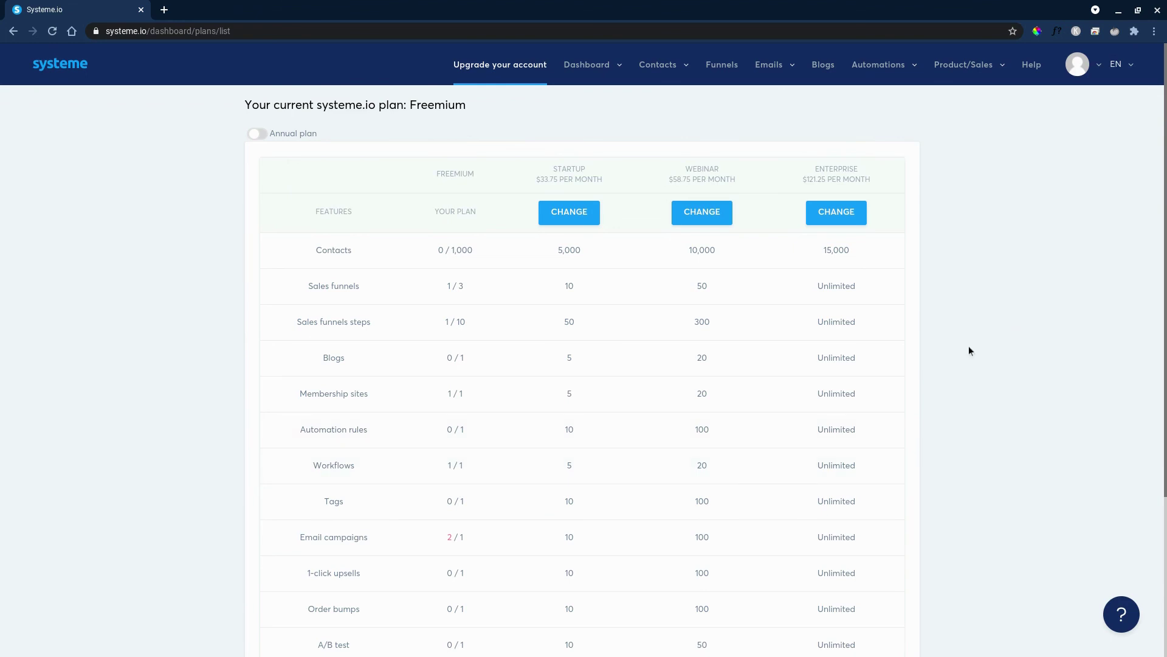
Return to the main dashboard from the Dashboard menu.
mouse_move(587, 68)
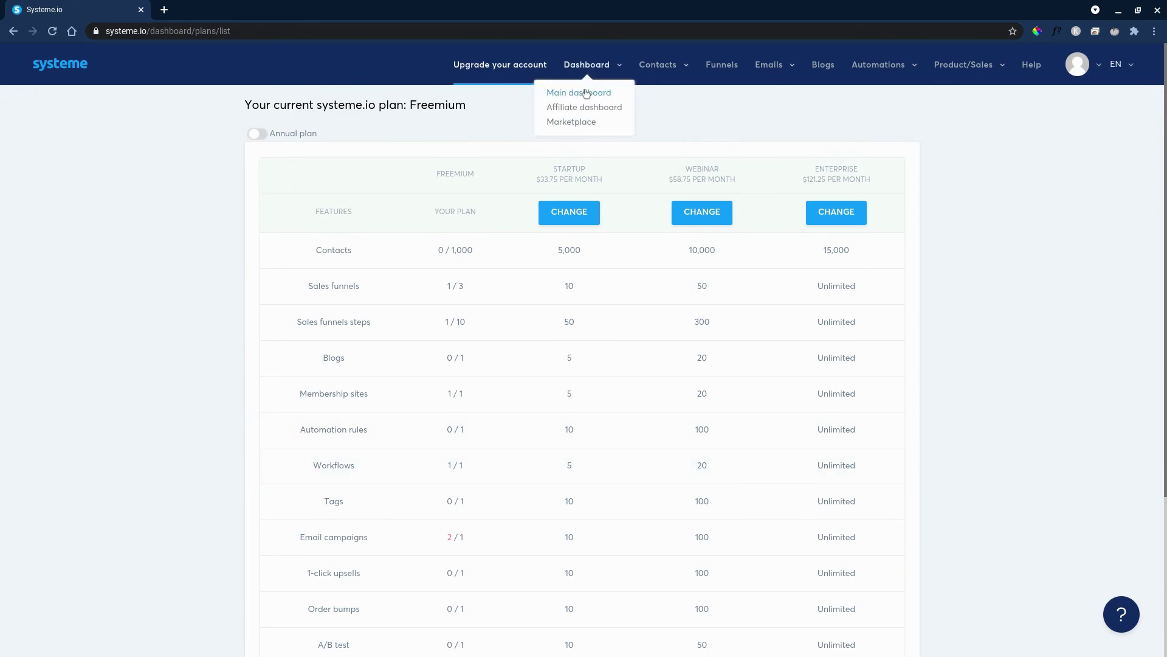
click(587, 93)
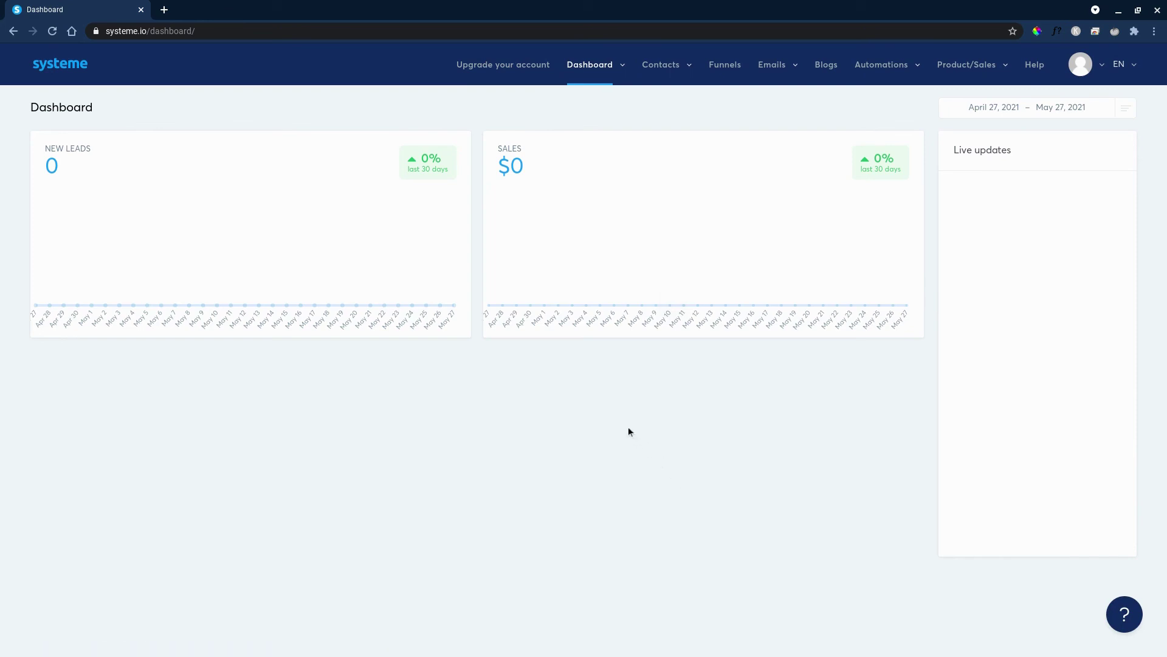